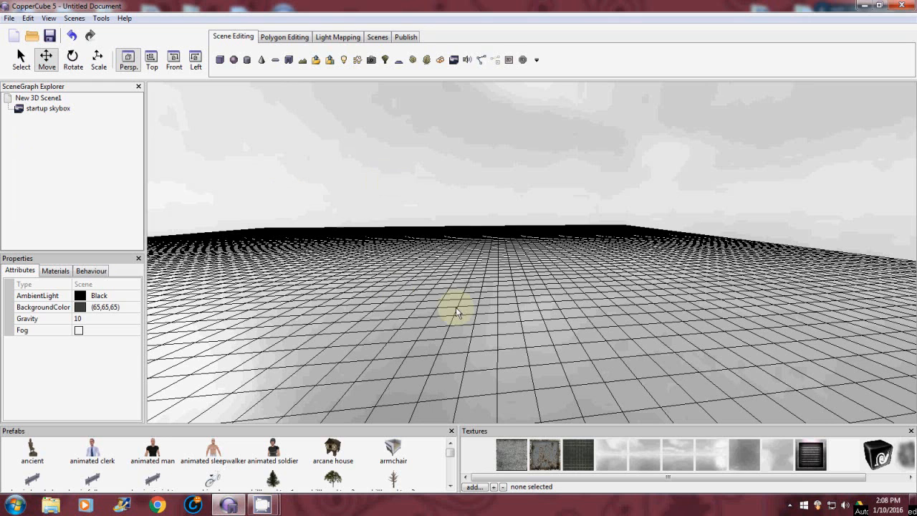
Import the mesh file JoePawnShop.x from the Desktop into the scene.
left_click(315, 60)
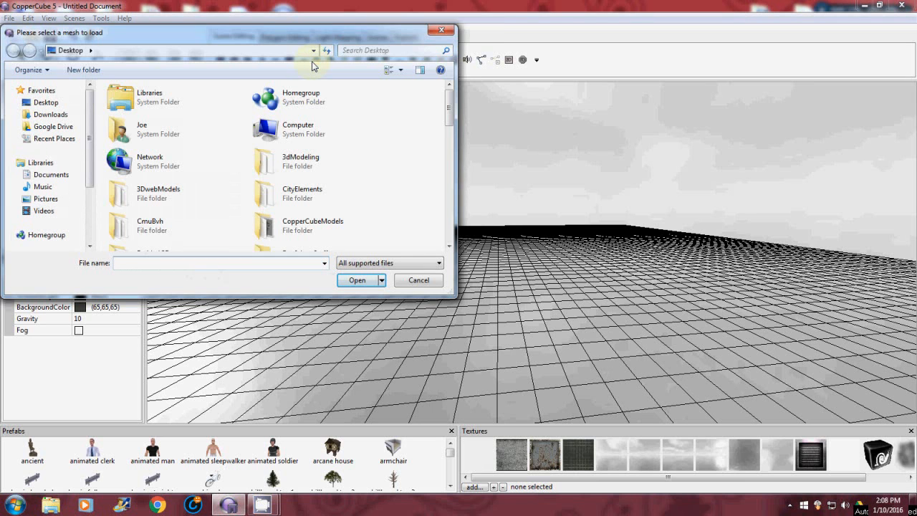
left_click_drag(450, 118, 466, 232)
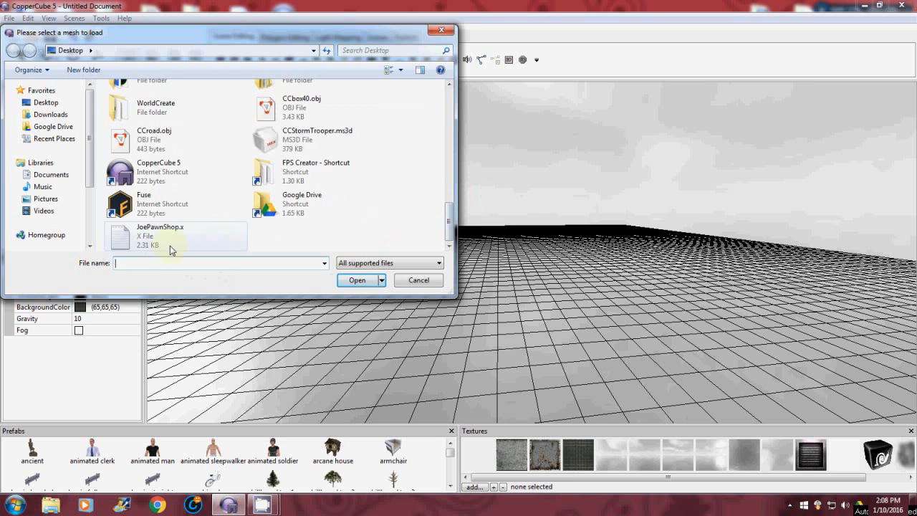
left_click(132, 244)
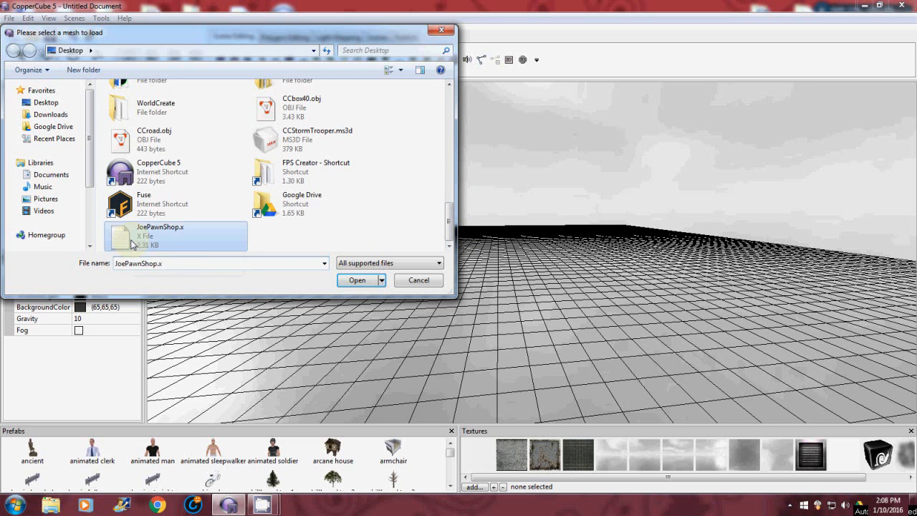
left_click(366, 281)
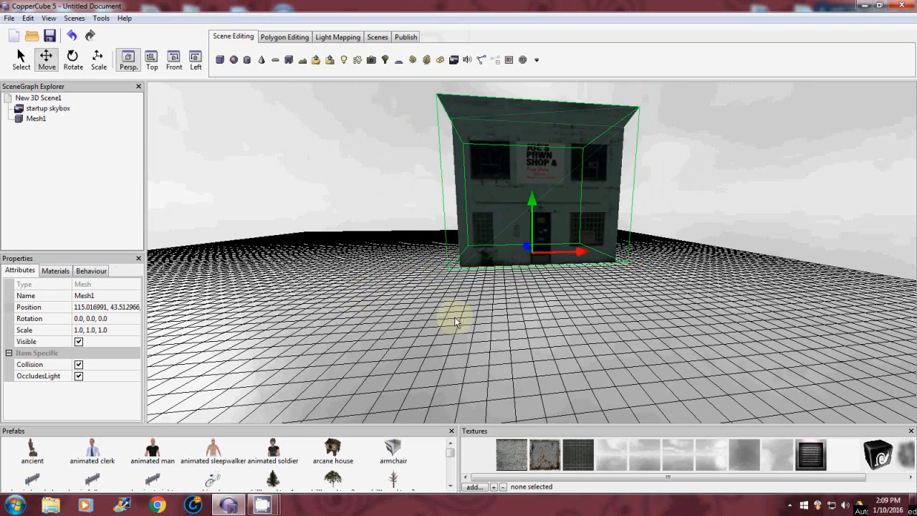
Move the pawn shop mesh down onto the ground grid, to a height of about 0.56.
right_click_drag(447, 311, 405, 280)
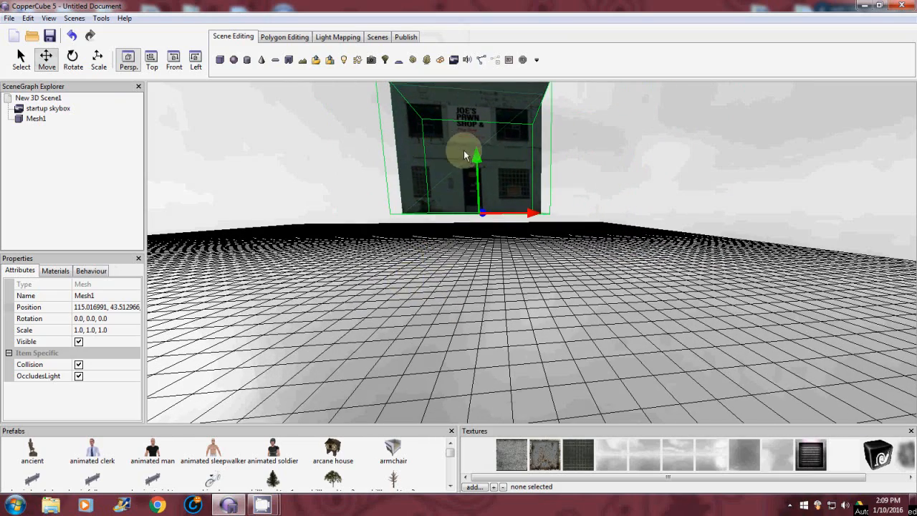
left_click_drag(478, 159, 451, 245)
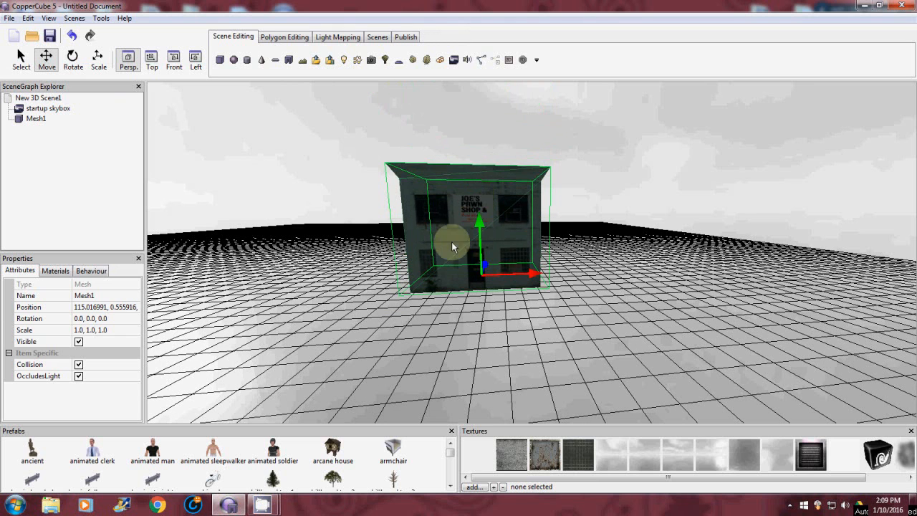
scroll(420, 351, "down", 2)
right_click_drag(418, 333, 349, 310)
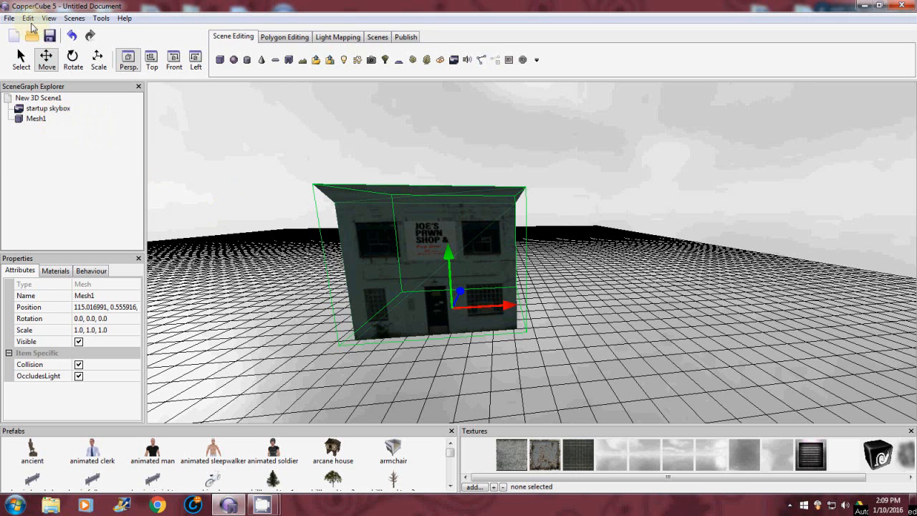
left_click(9, 18)
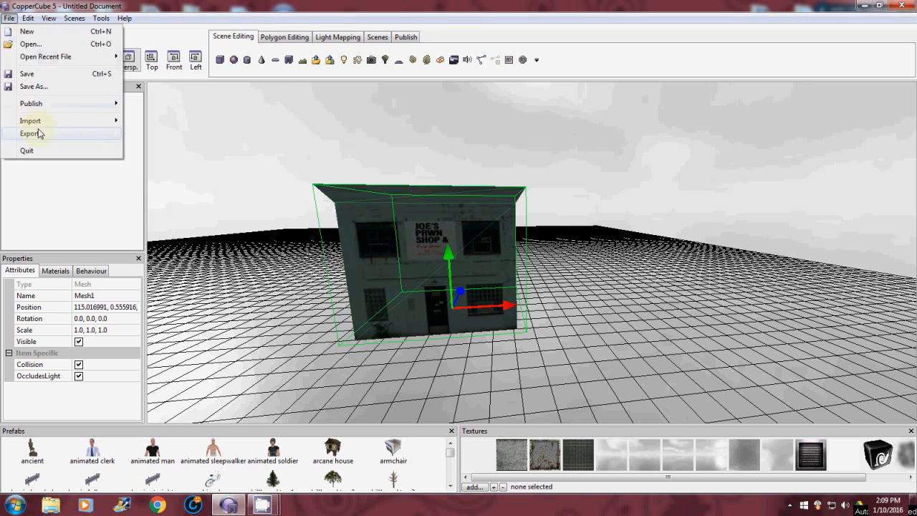
mouse_move(67, 133)
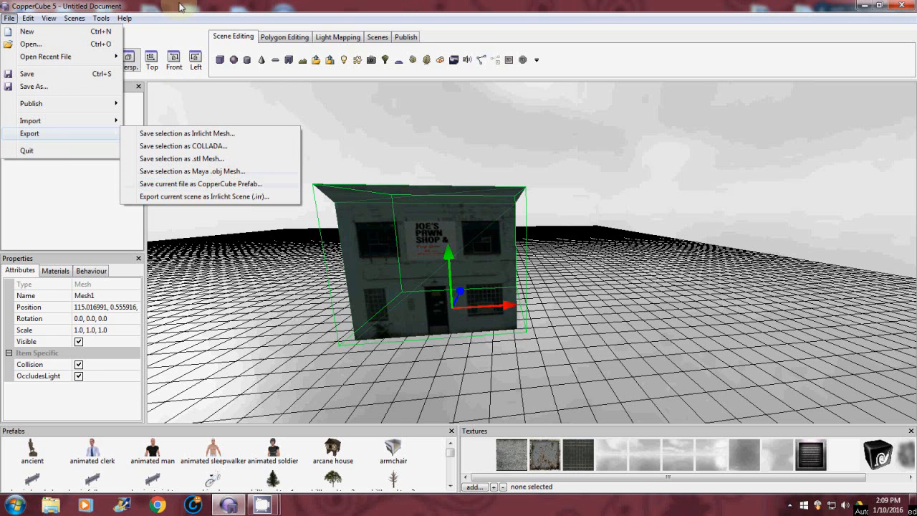
left_click(148, 41)
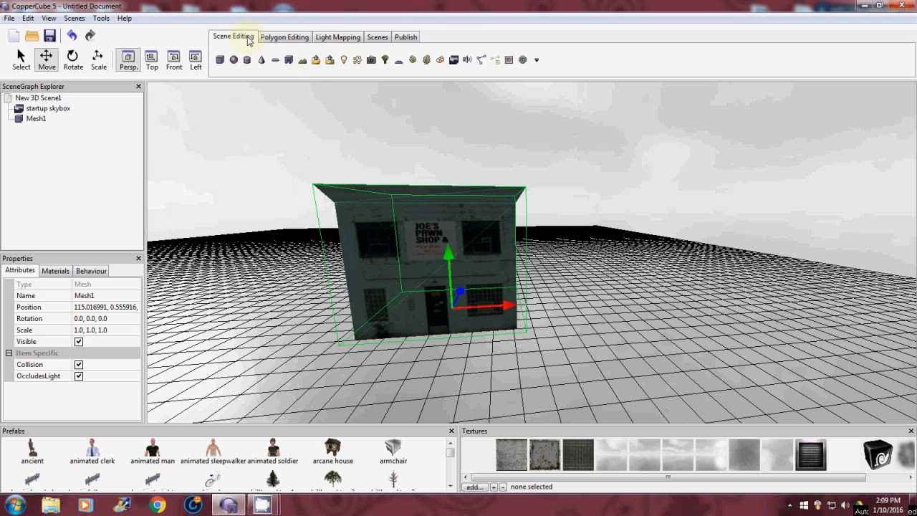
Delete the startup skybox from the scene.
left_click(62, 113)
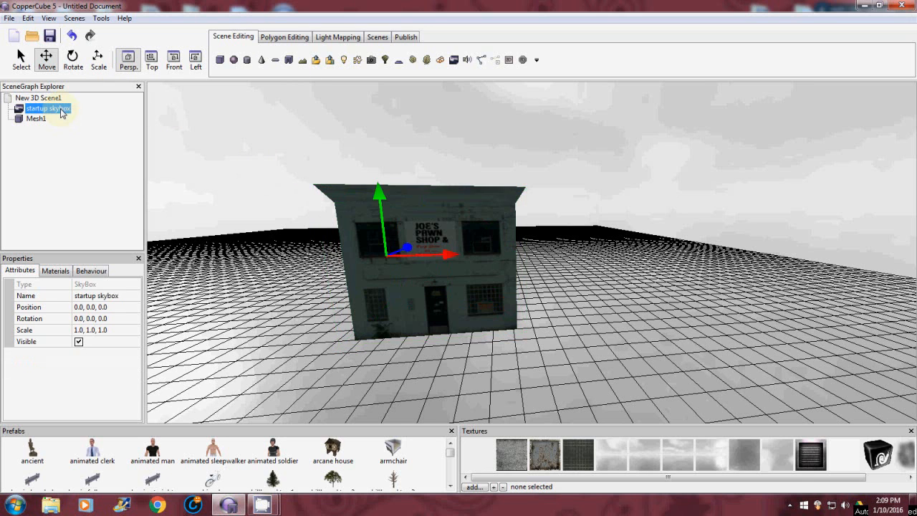
right_click(61, 113)
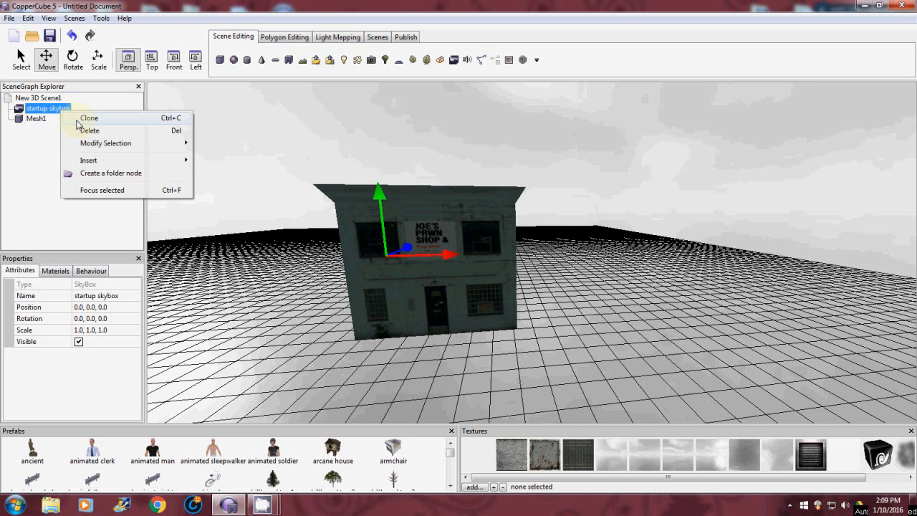
left_click(90, 131)
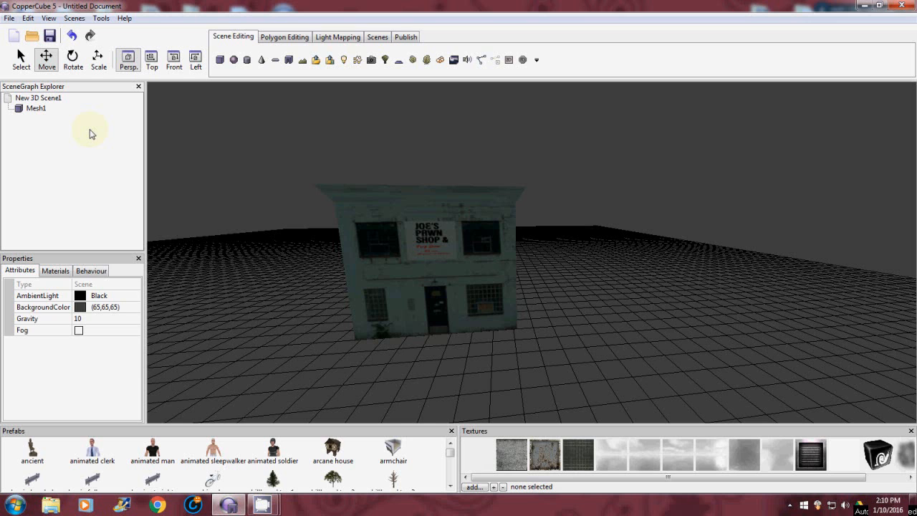
left_click(8, 18)
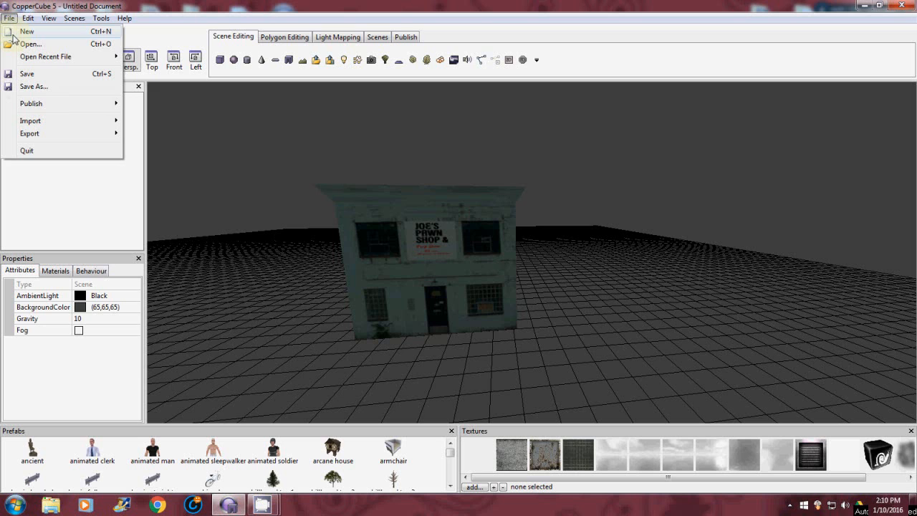
mouse_move(44, 134)
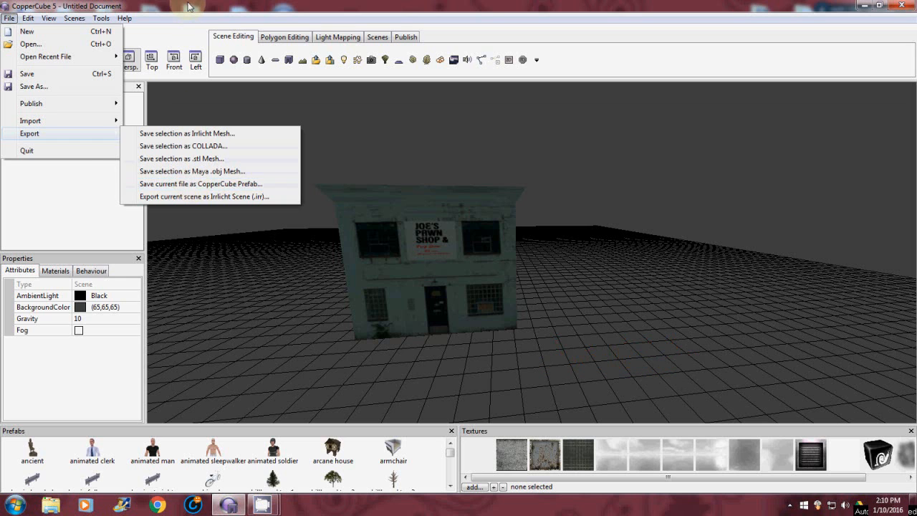
left_click(108, 169)
Rename the pawn shop mesh as JoePawnShop.
left_click(37, 108)
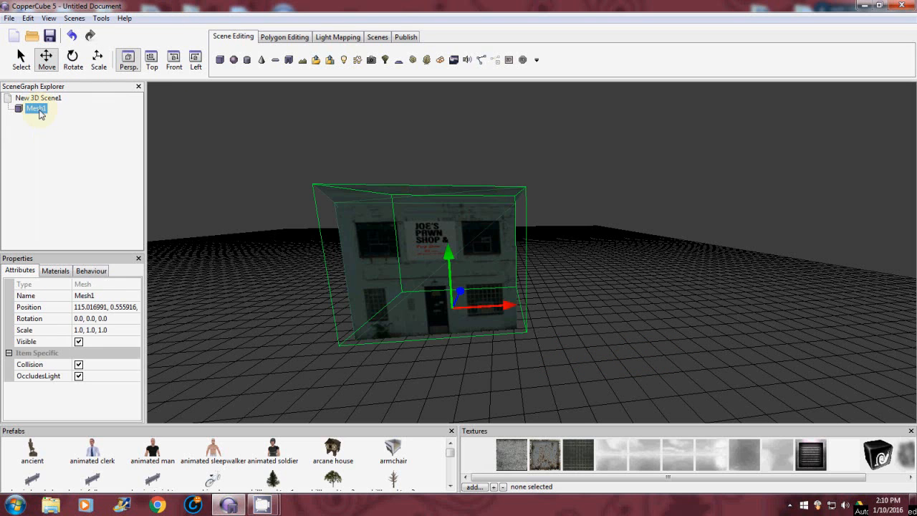
left_click(101, 296)
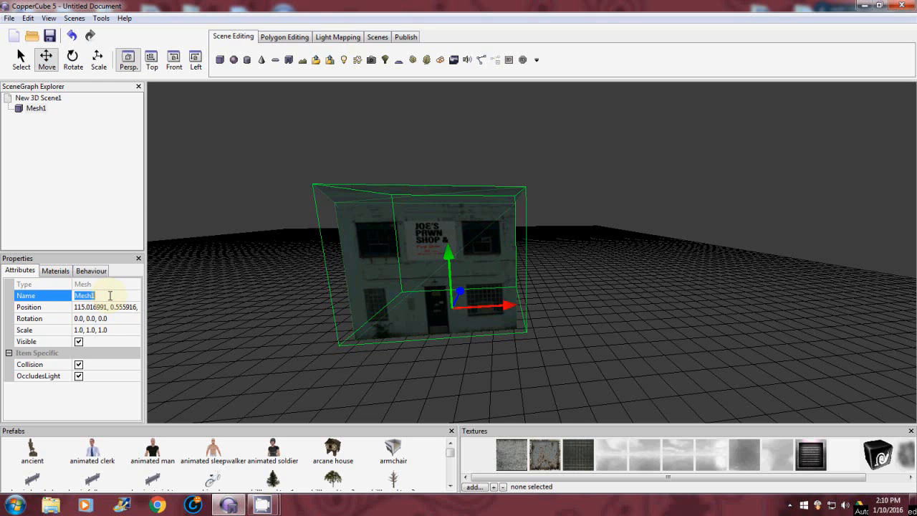
type("JoePawnShop")
key("Return")
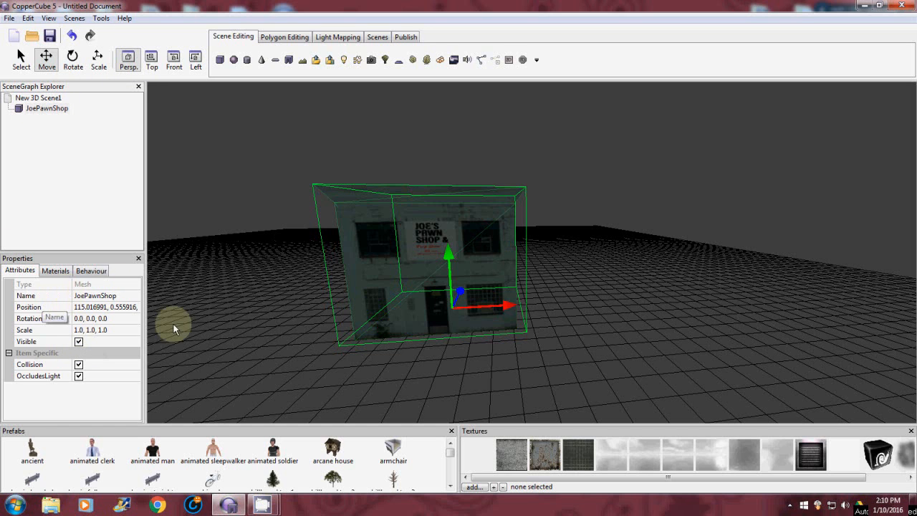
Export the current file as a CopperCube prefab named JoePawnShop in the CopperCubeModels folder on the Desktop.
left_click(9, 18)
mouse_move(40, 135)
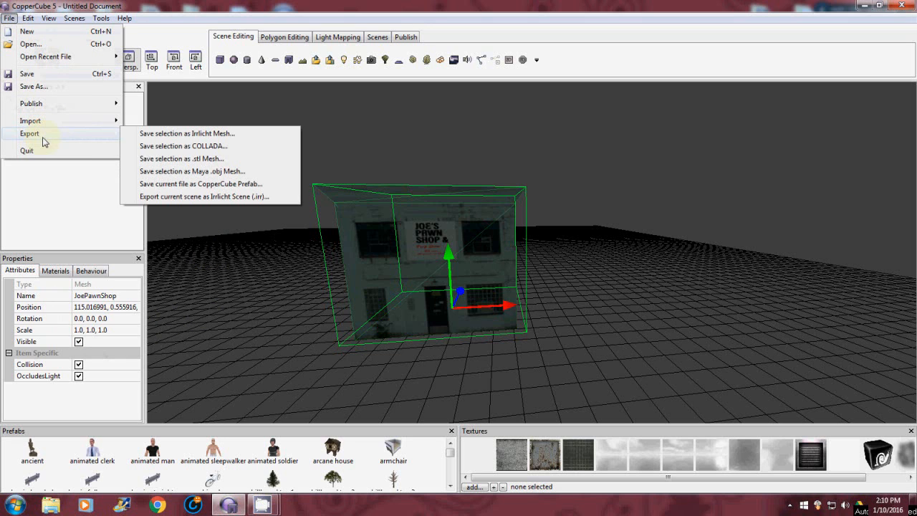
left_click(181, 185)
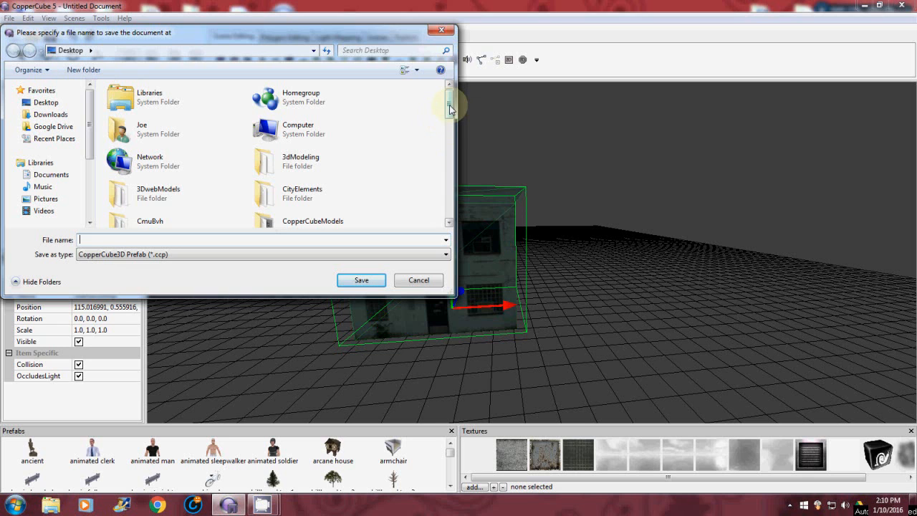
scroll(451, 108, "down", 1)
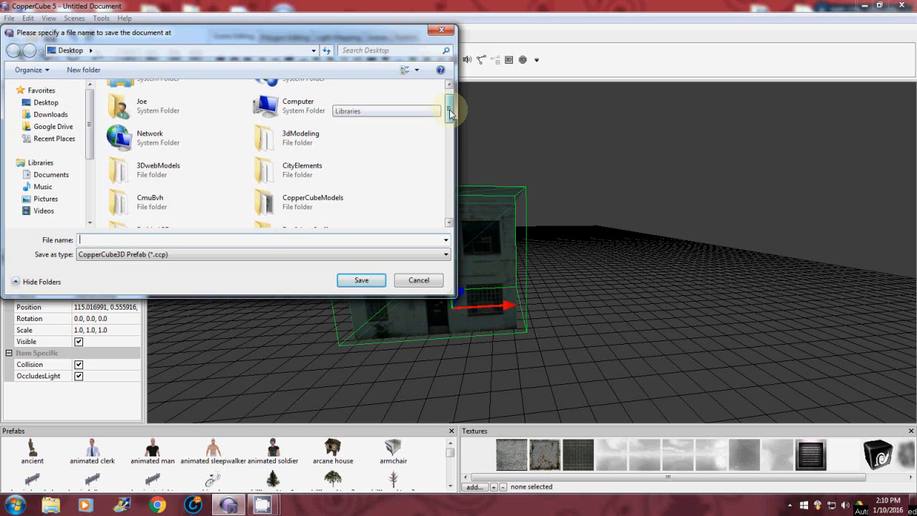
double_click(304, 196)
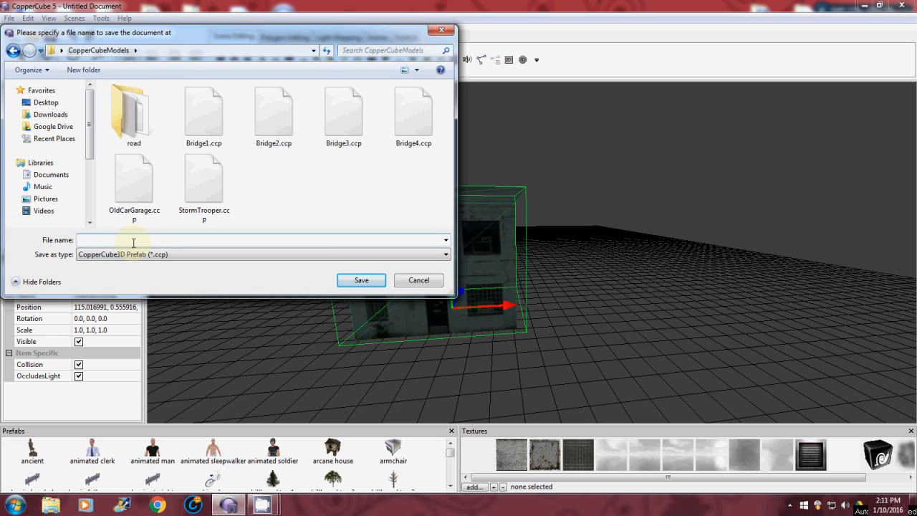
type("JoePawnShop")
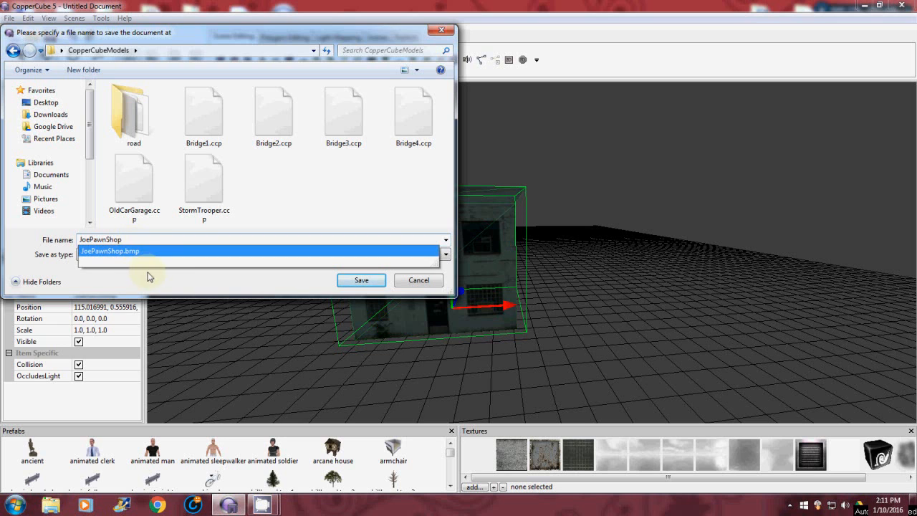
left_click(277, 238)
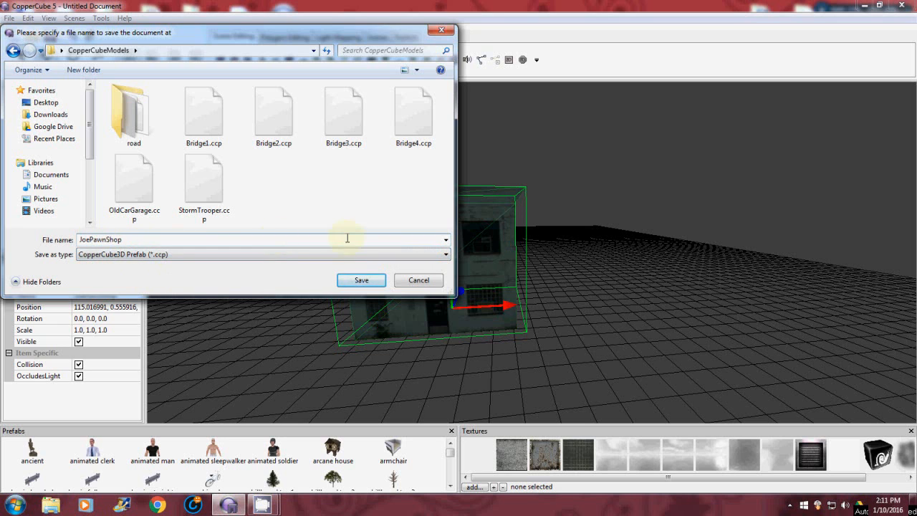
left_click(368, 281)
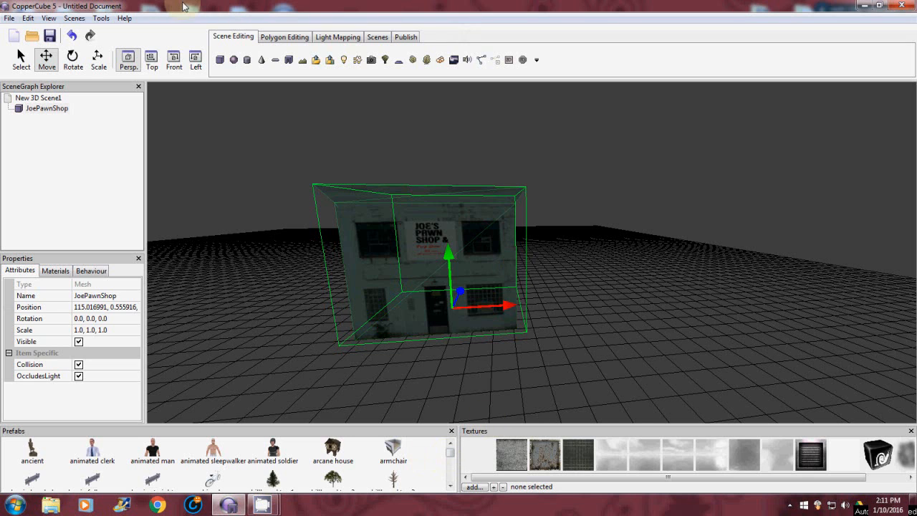
Quit CopperCube and confirm closing it.
left_click(9, 18)
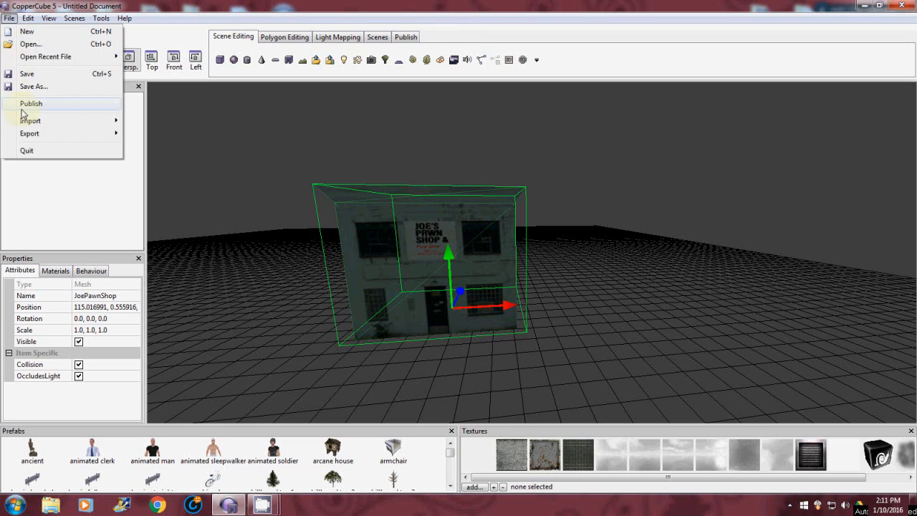
left_click(25, 151)
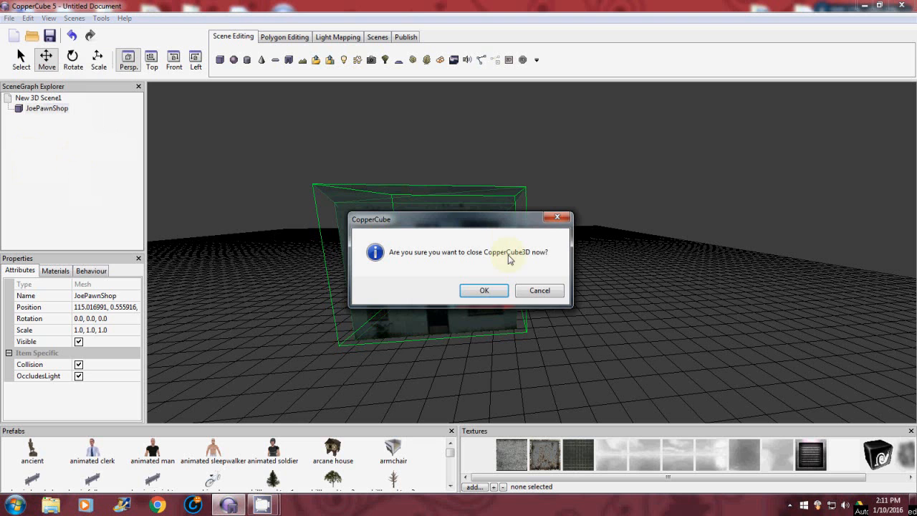
left_click(485, 290)
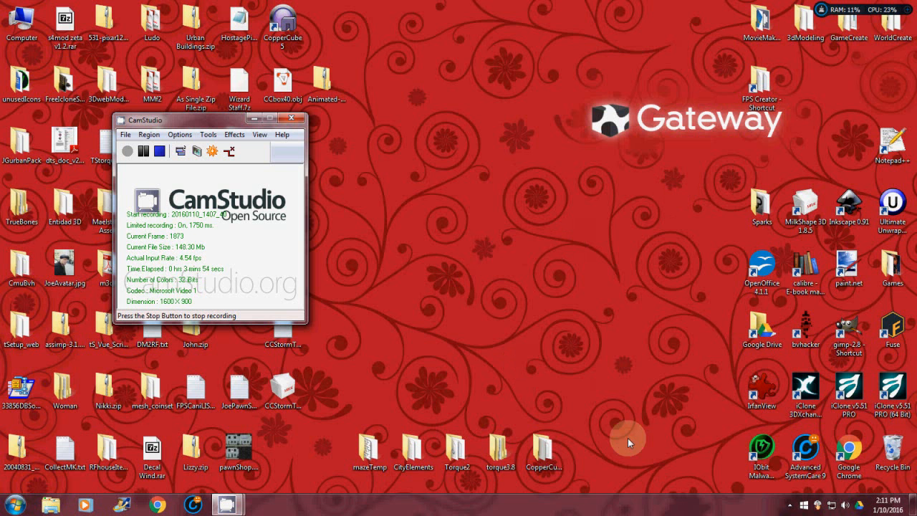
Move the pawnShop.jpg texture from the desktop into the CopperCubeModels folder and close the folder window.
double_click(546, 449)
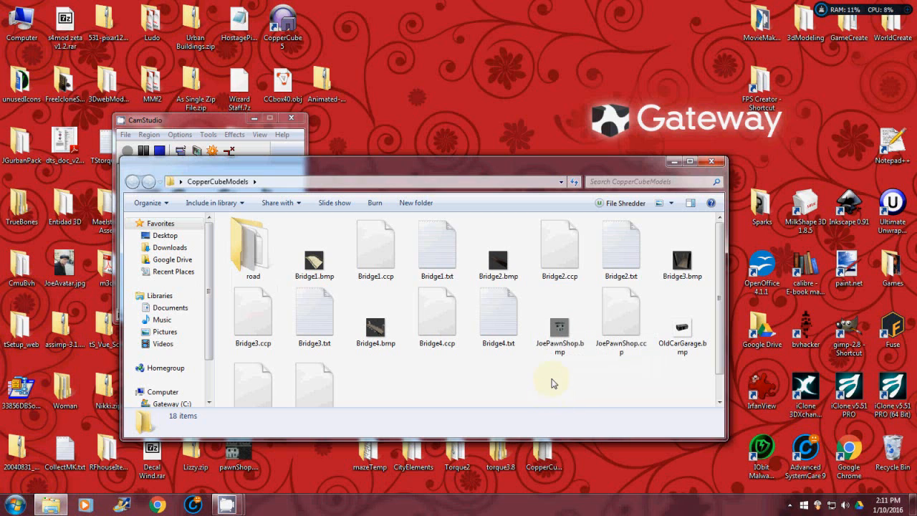
mouse_move(568, 331)
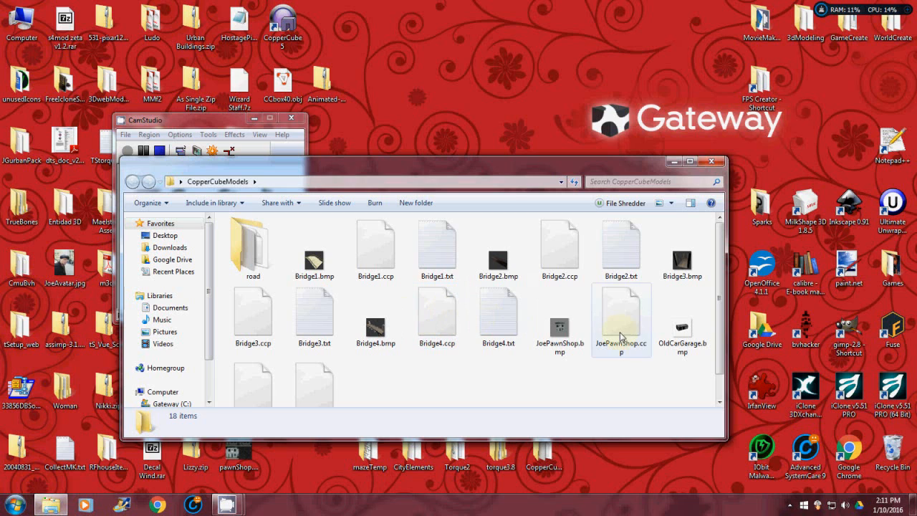
mouse_move(621, 333)
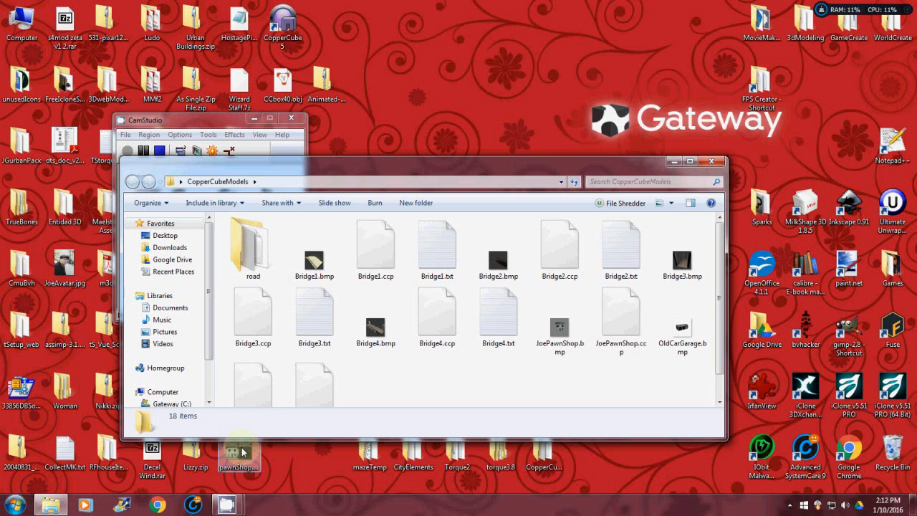
left_click_drag(242, 451, 451, 364)
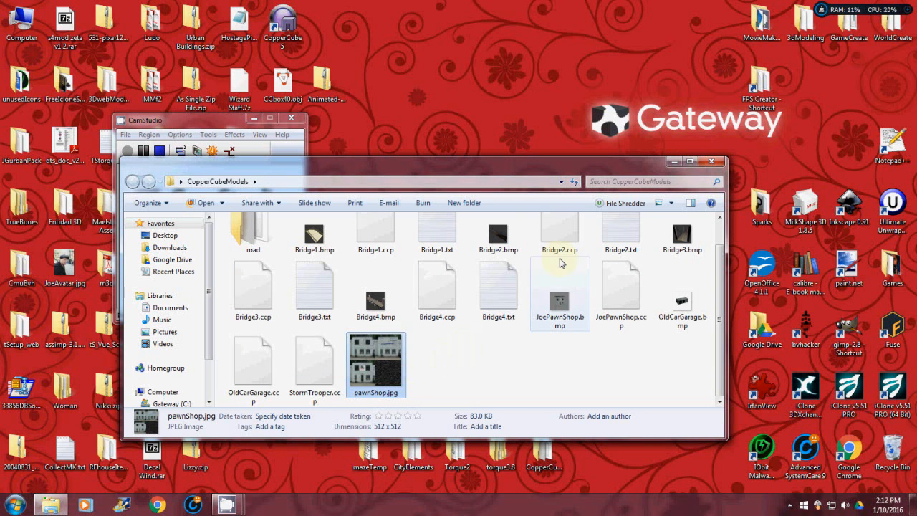
left_click(713, 161)
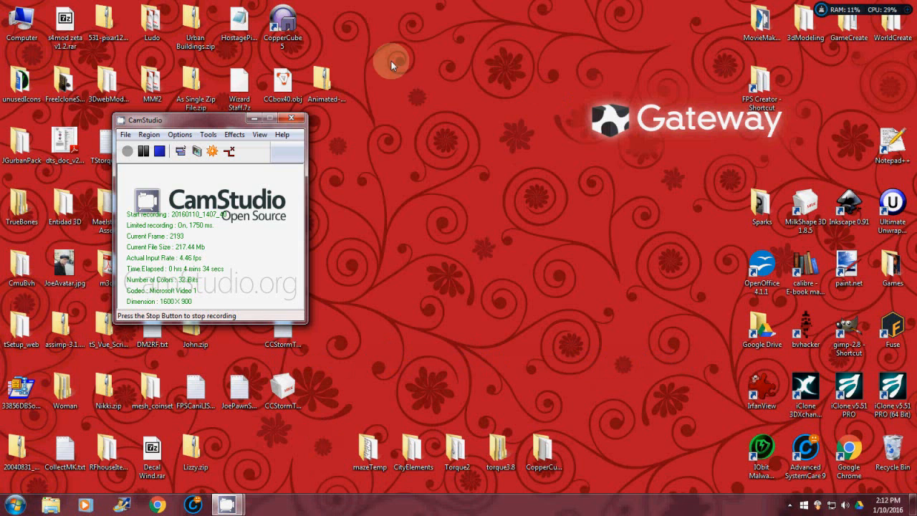
Start CopperCube 5 and create a New 3D App scene.
double_click(293, 18)
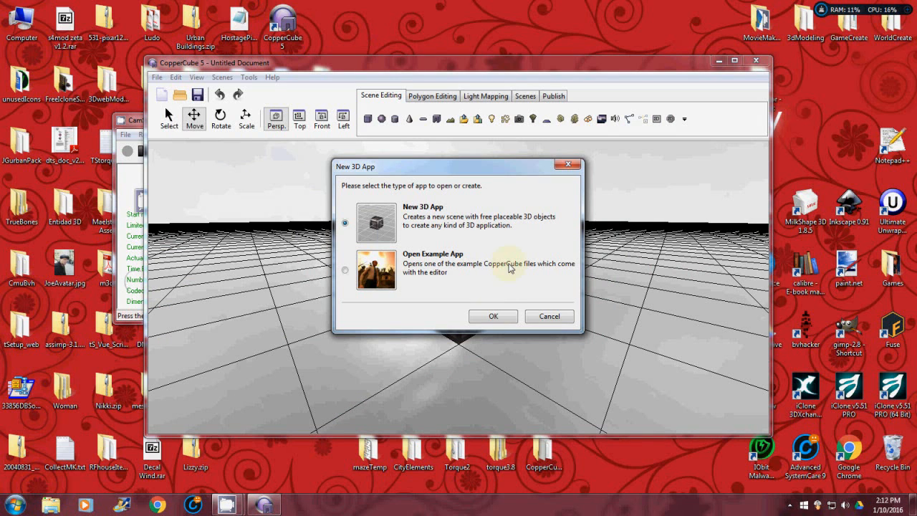
left_click(492, 316)
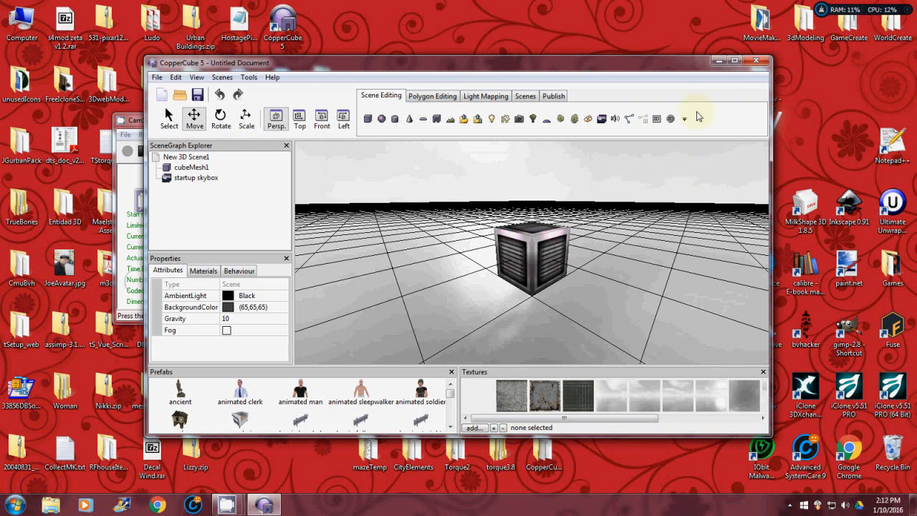
Maximize the CopperCube window and delete the default cubeMesh1 from the scene.
left_click(734, 61)
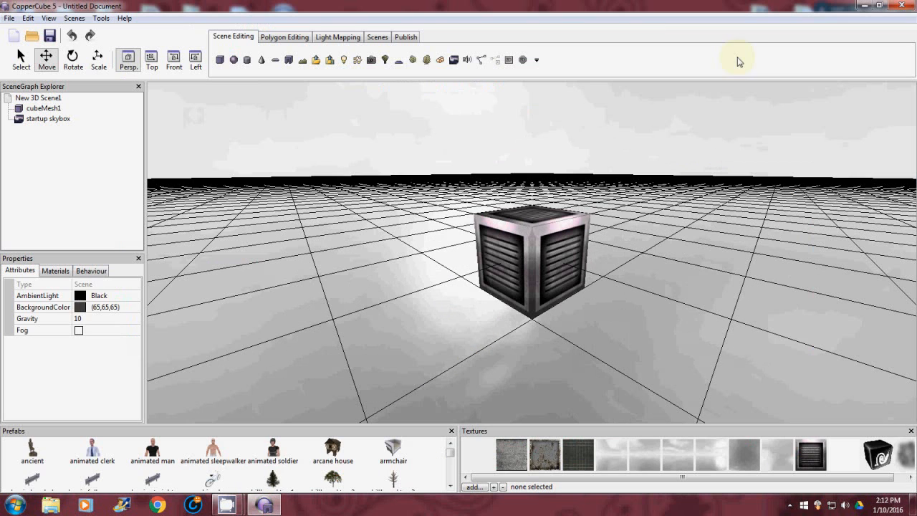
left_click(48, 108)
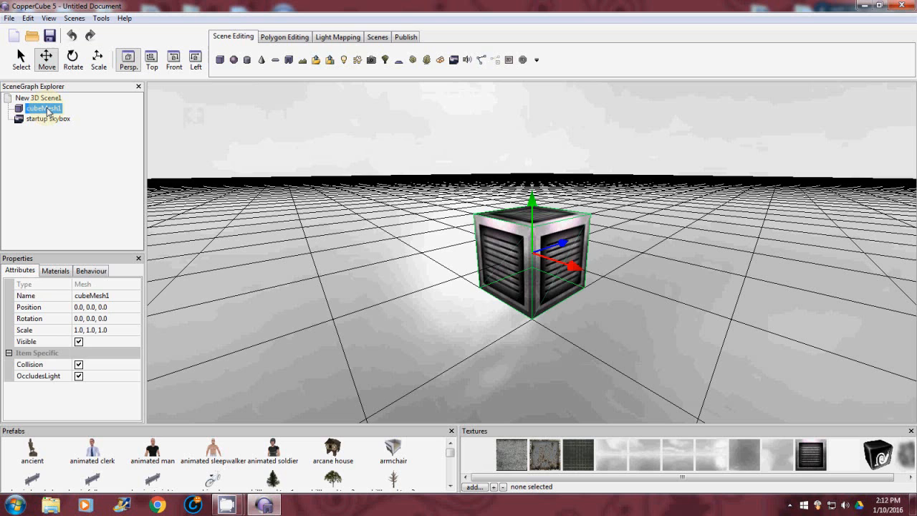
right_click(48, 110)
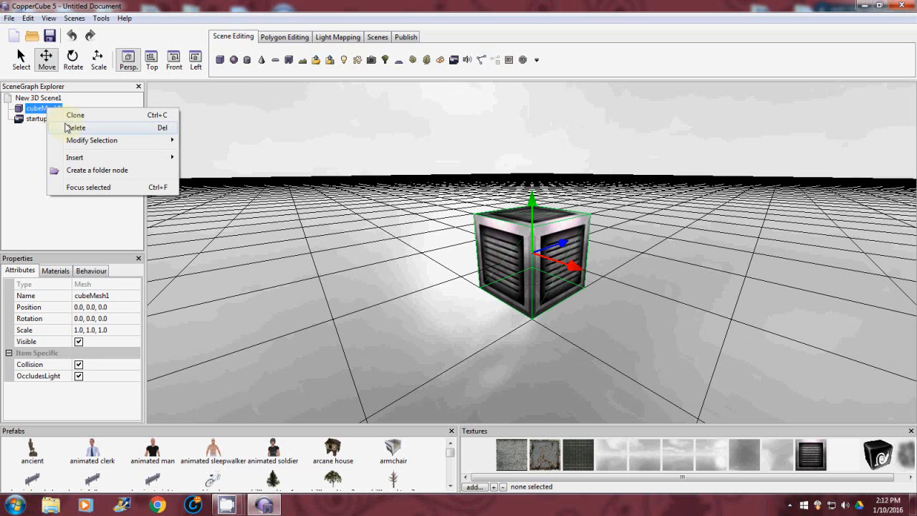
left_click(71, 127)
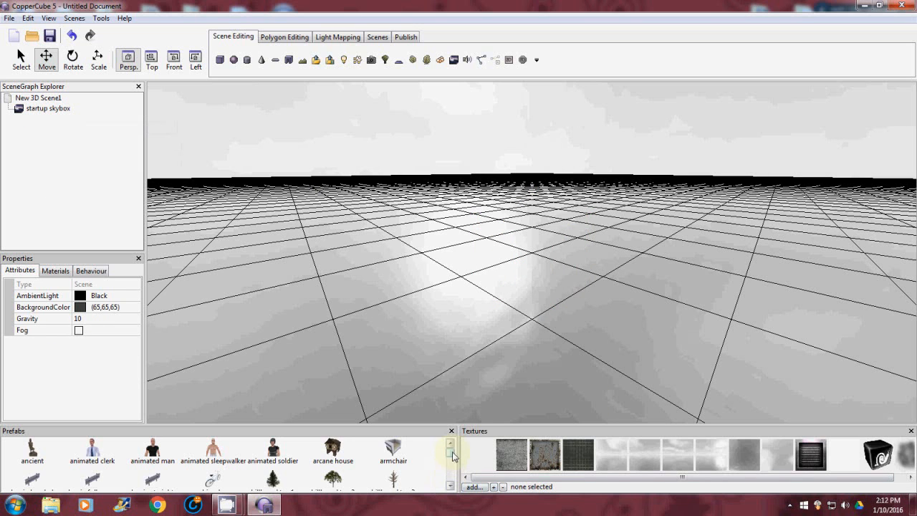
Find the joepawnshop prefab in the prefab library and add it to the scene.
left_click_drag(439, 426, 460, 413)
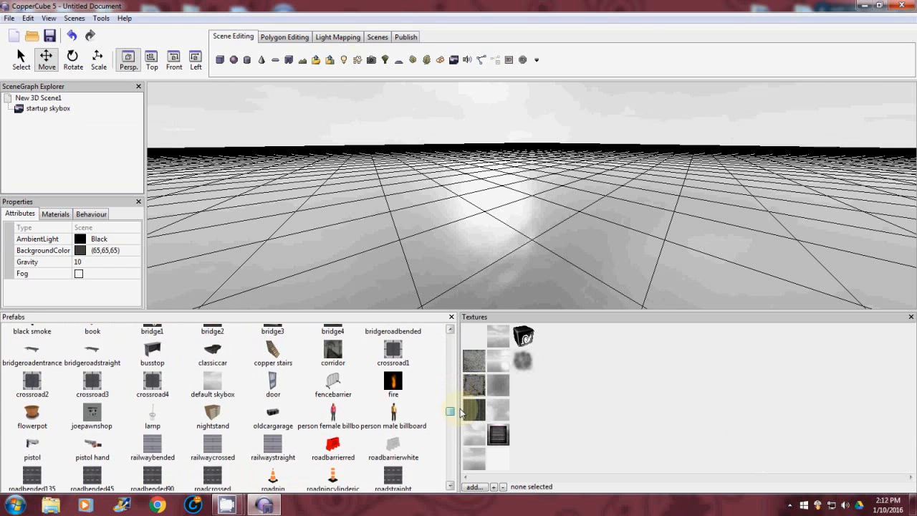
double_click(93, 413)
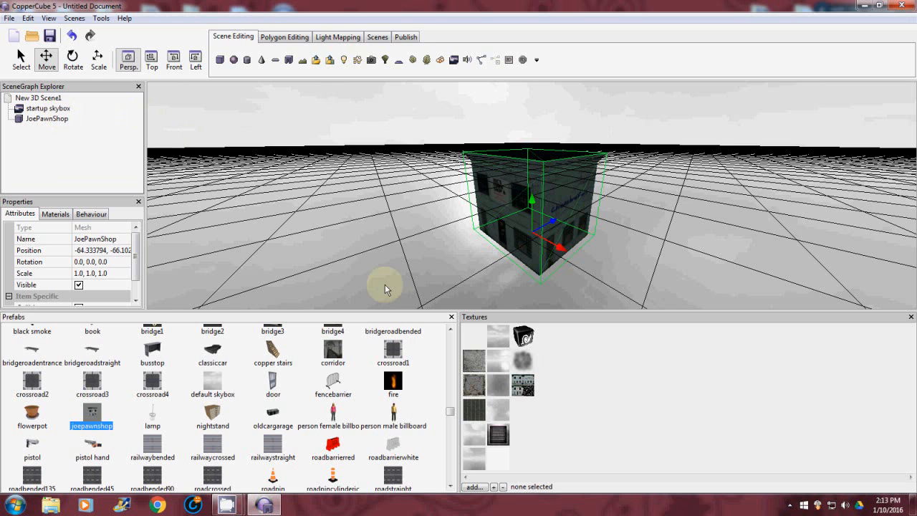
left_click_drag(428, 310, 440, 438)
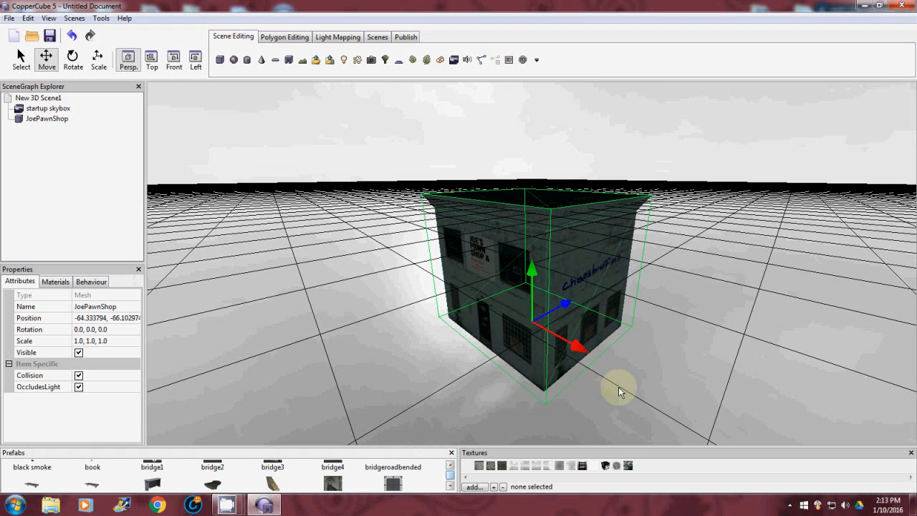
Raise the pawn shop building to the grid level, at a Y position of about -2.3.
left_click_drag(623, 387, 601, 296)
left_click_drag(501, 138, 533, 354)
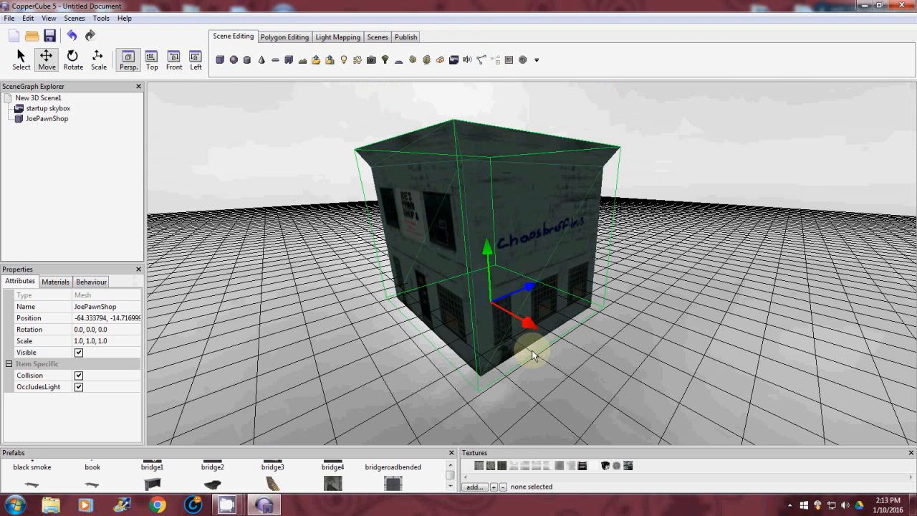
mouse_move(487, 250)
left_mouse_down()
mouse_move(484, 225)
mouse_move(491, 236)
left_mouse_up()
left_click_drag(553, 399, 546, 344)
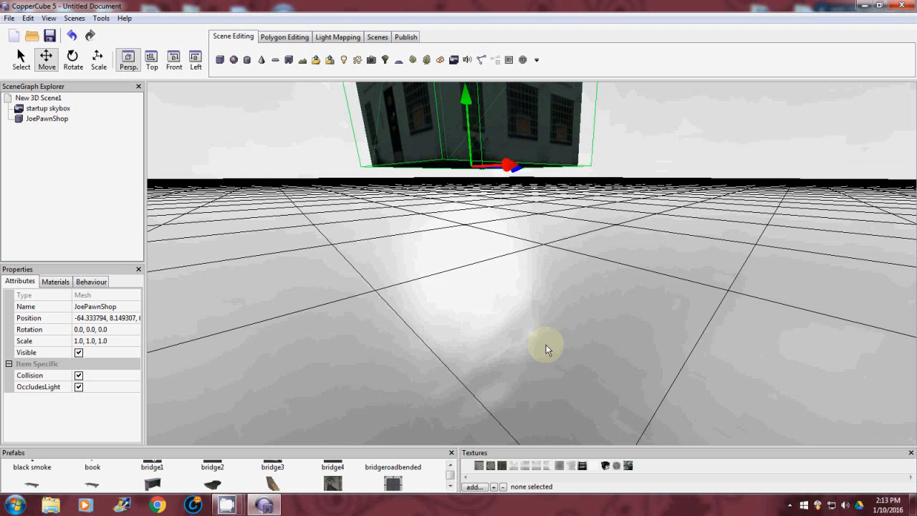
left_click_drag(468, 100, 454, 335)
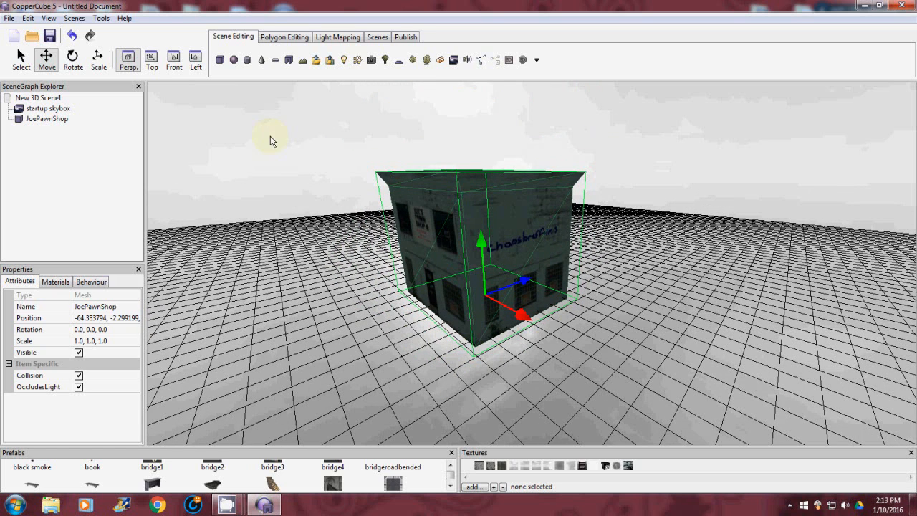
Rotate the pawn shop building to about 1 degree around X and -14 degrees around Y.
left_click(73, 57)
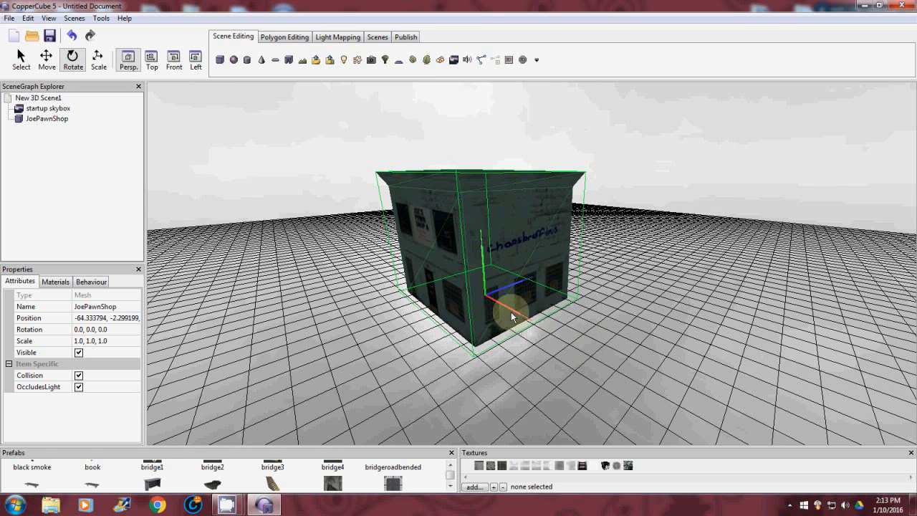
mouse_move(508, 307)
left_mouse_down()
mouse_move(452, 308)
mouse_move(505, 273)
mouse_move(469, 333)
mouse_move(473, 360)
mouse_move(487, 347)
mouse_move(492, 308)
left_mouse_up()
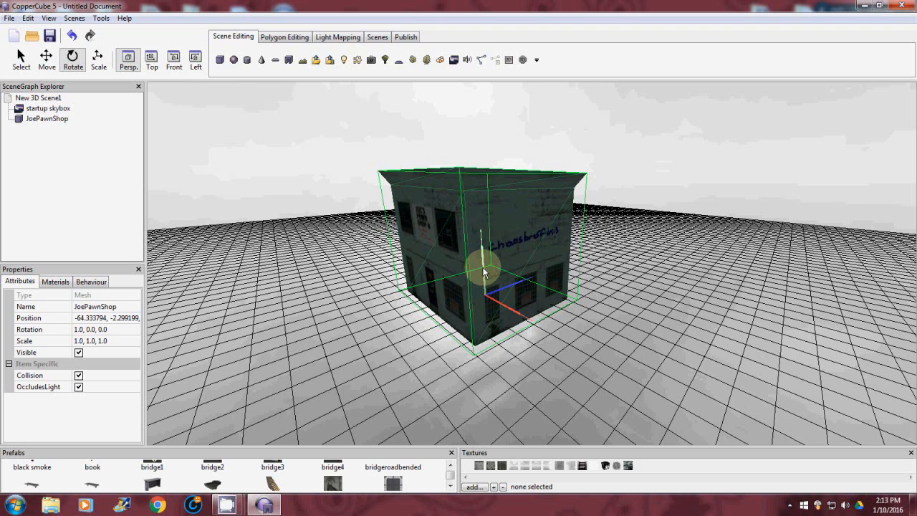
mouse_move(483, 268)
left_mouse_down()
mouse_move(452, 268)
mouse_move(491, 272)
left_mouse_up()
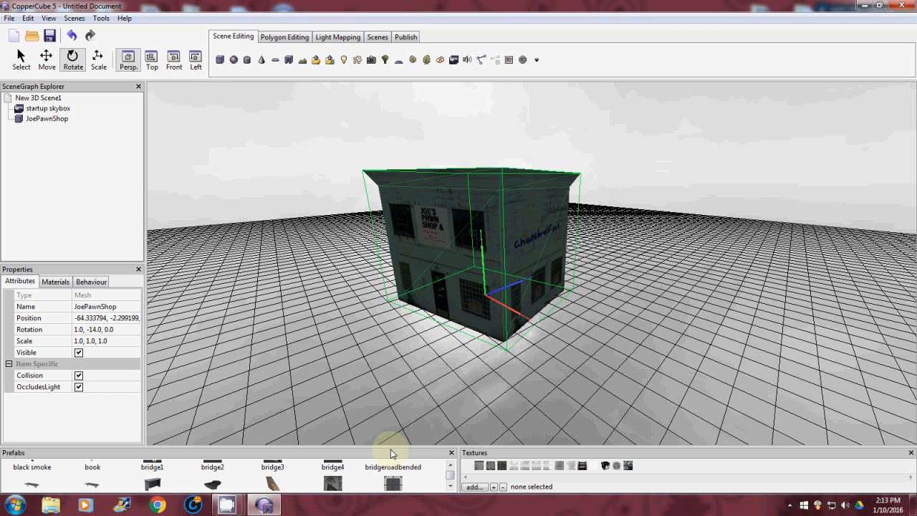
Add the animated clerk prefab to the scene in front of the pawn shop.
left_click_drag(389, 445, 380, 414)
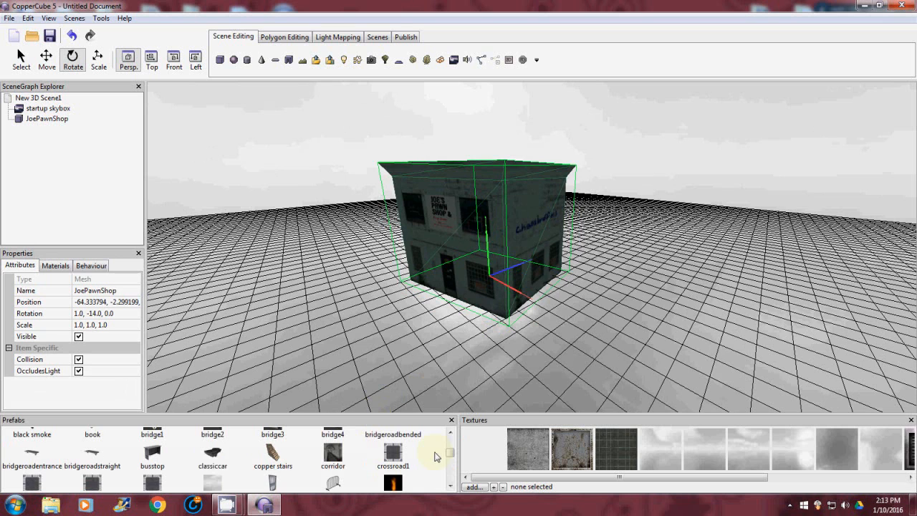
left_click_drag(449, 455, 448, 442)
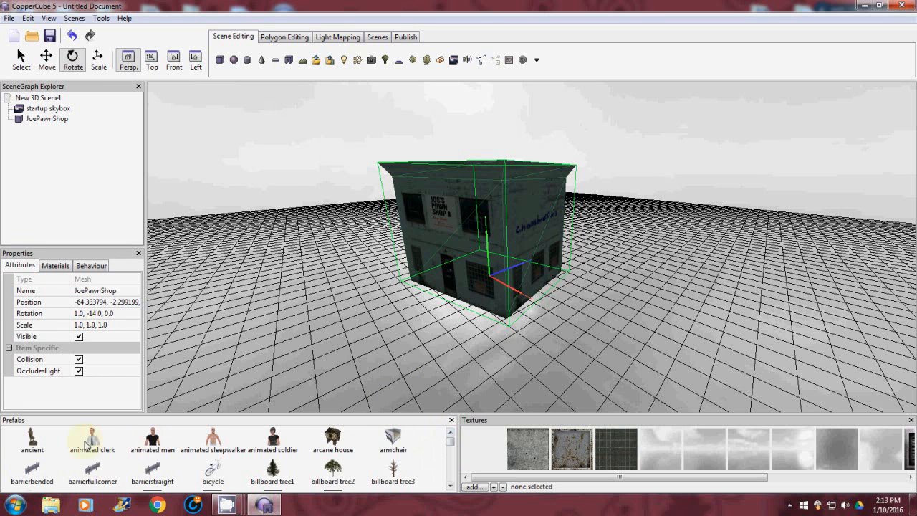
left_click_drag(92, 439, 548, 328)
Move the clerk back and down toward the shop's front door, to about X -33.88 and Y 7.55.
left_click(46, 57)
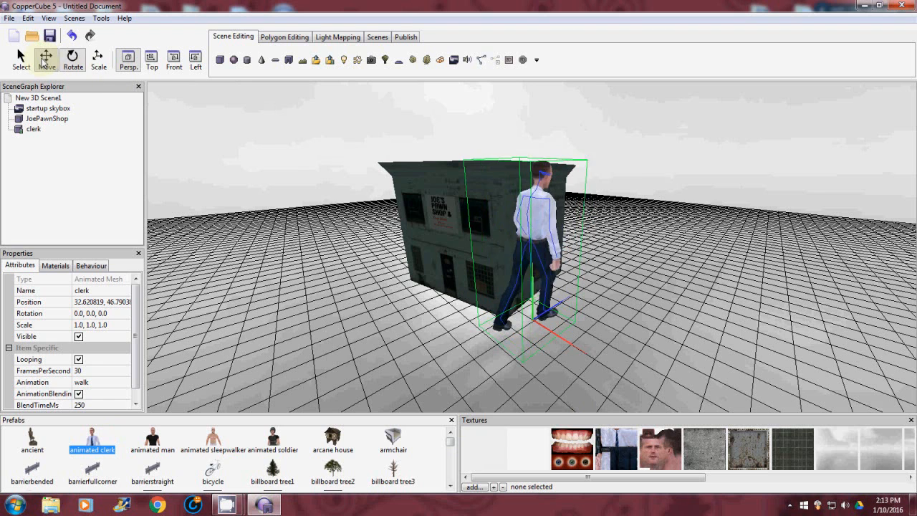
left_click_drag(549, 352, 408, 221)
middle_click_drag(557, 386, 518, 362)
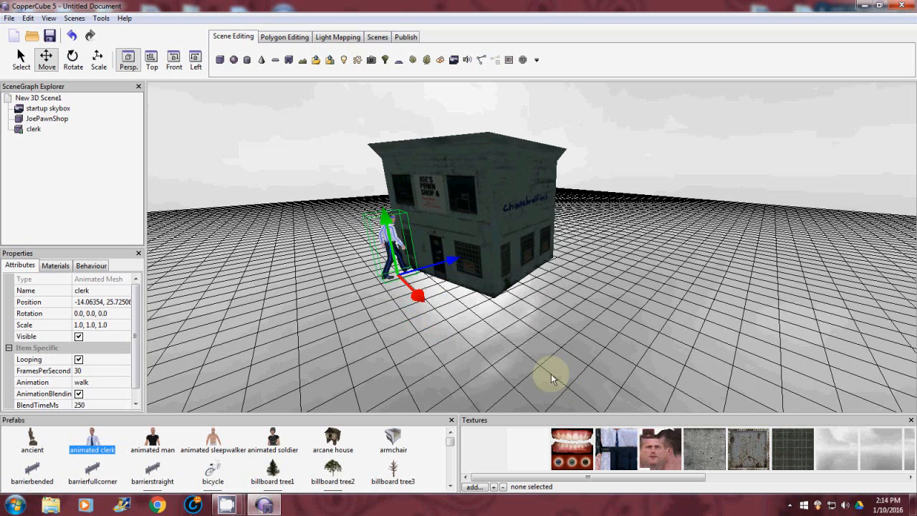
left_click_drag(399, 188, 403, 296)
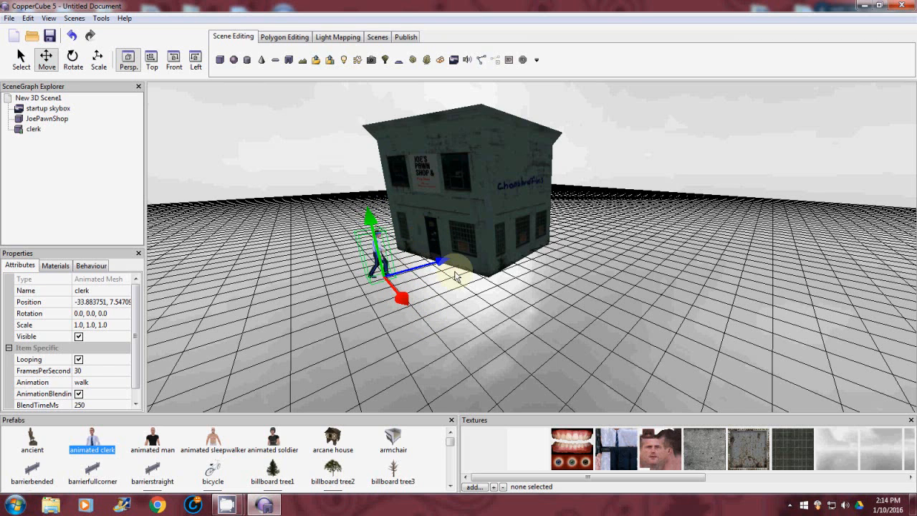
left_click_drag(444, 269, 474, 252)
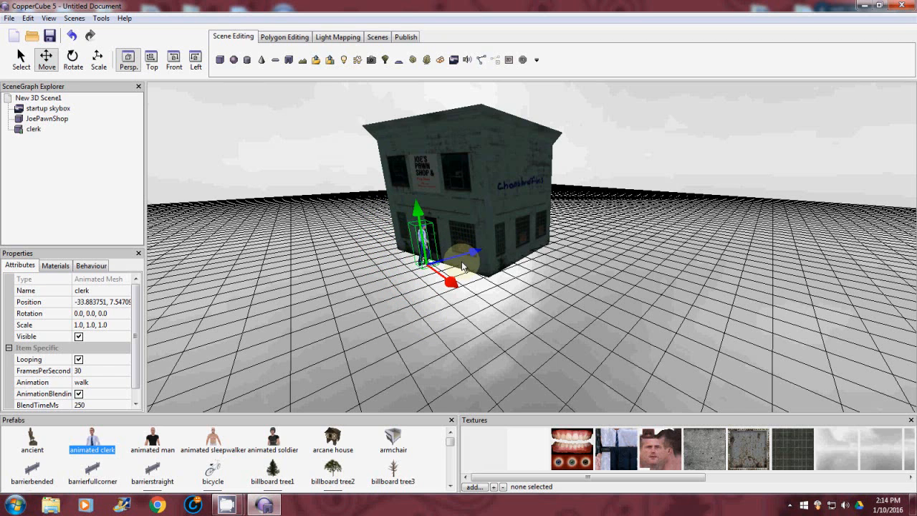
Lower the clerk to a Y position of about -5.03 and shift it along X to about -57.79 by the shop door.
left_click_drag(500, 370, 444, 314)
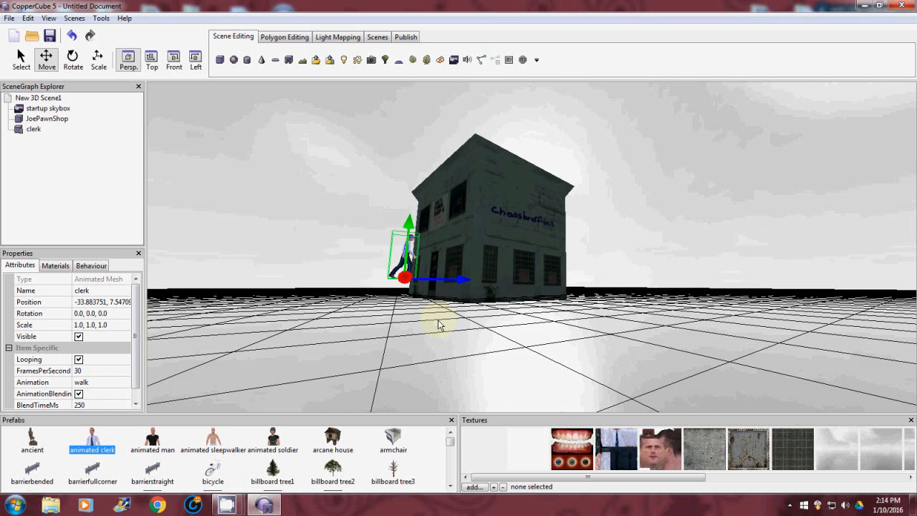
left_click_drag(409, 230, 407, 259)
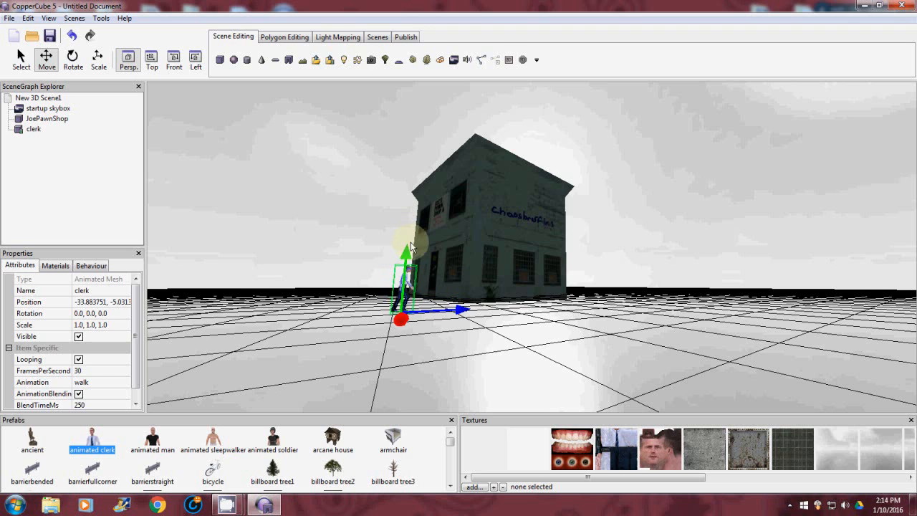
left_click_drag(461, 371, 494, 390)
left_click_drag(479, 330, 483, 356)
left_click_drag(463, 324, 433, 267)
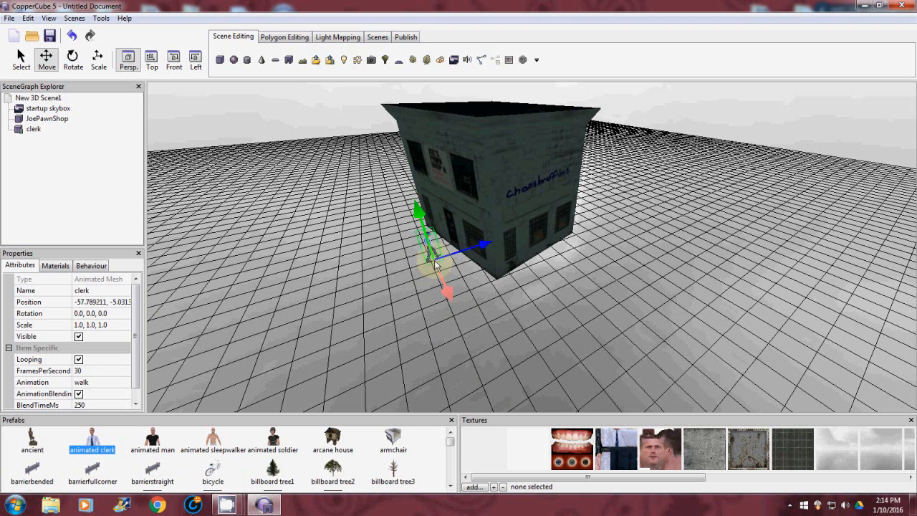
mouse_move(476, 239)
left_mouse_down()
mouse_move(490, 242)
mouse_move(481, 253)
left_mouse_up()
scroll(422, 323, "up", 8)
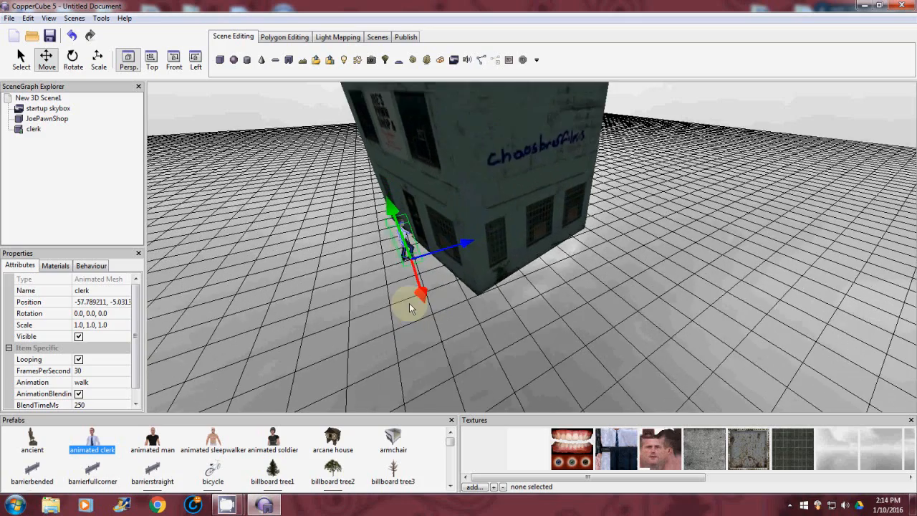
mouse_move(409, 300)
left_mouse_down()
mouse_move(370, 306)
mouse_move(404, 289)
left_mouse_up()
scroll(404, 289, "up", 2)
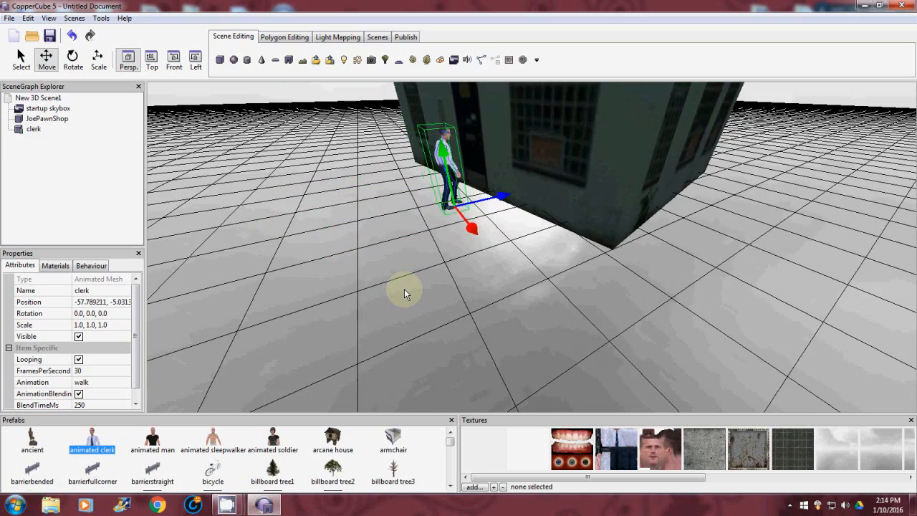
scroll(404, 288, "up", 1)
scroll(586, 278, "down", 5)
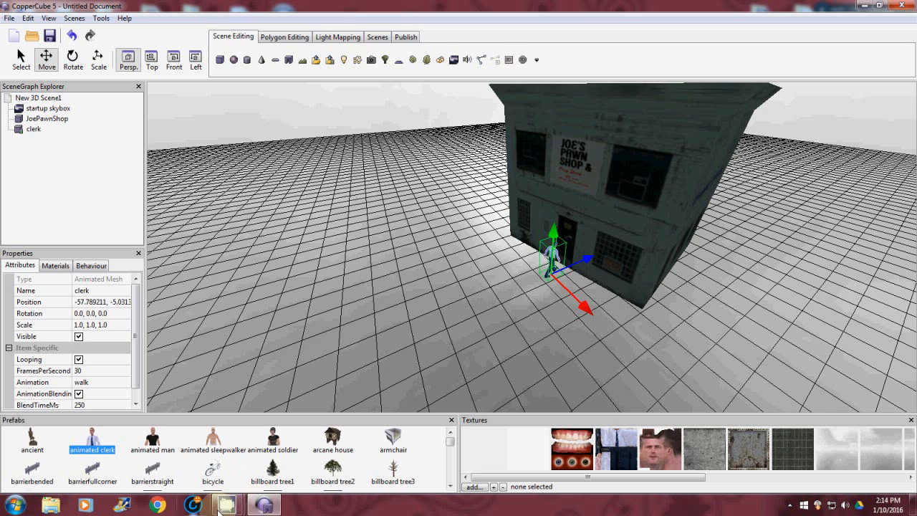
mouse_move(224, 507)
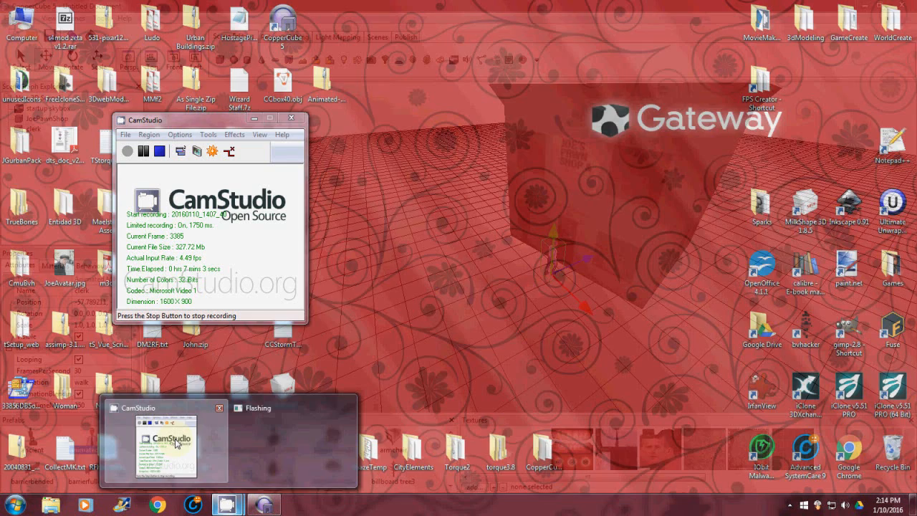
left_click(175, 444)
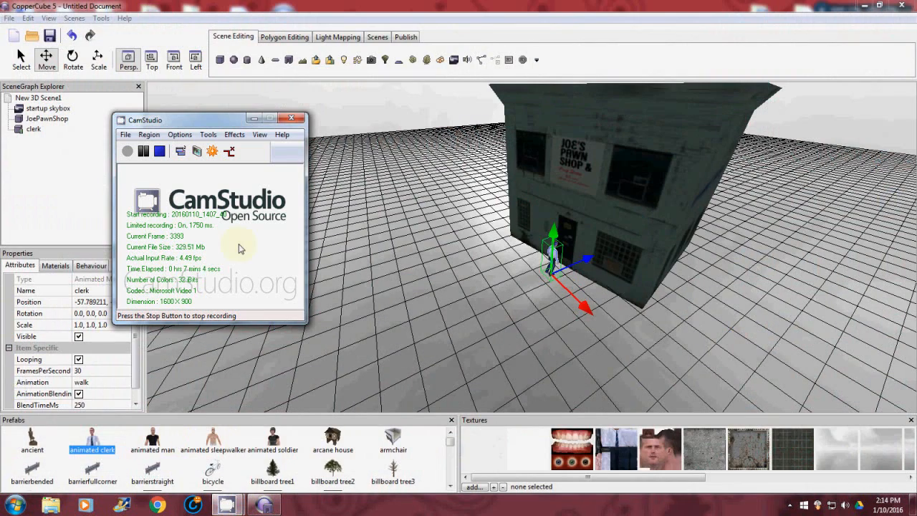